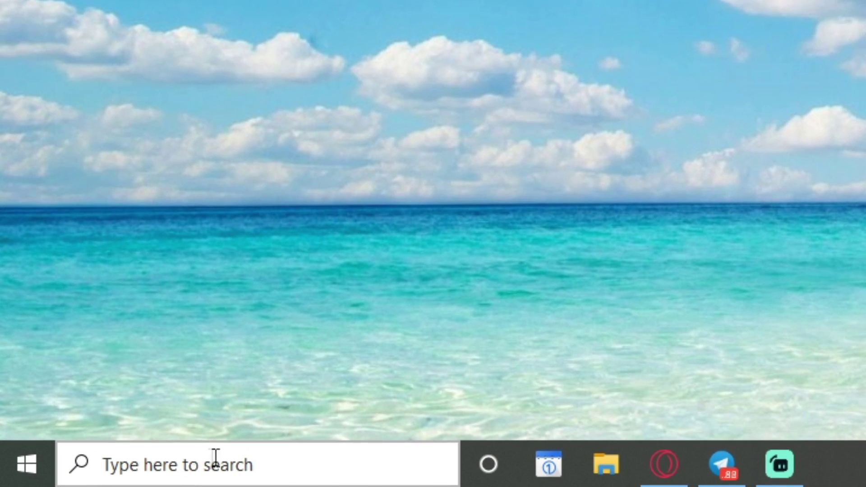
Open Game Mode settings from a 'gaming' search, shrink and move the window, and switch Game Mode off and back on
{"action": "left_click", "coordinate": [145, 467]}
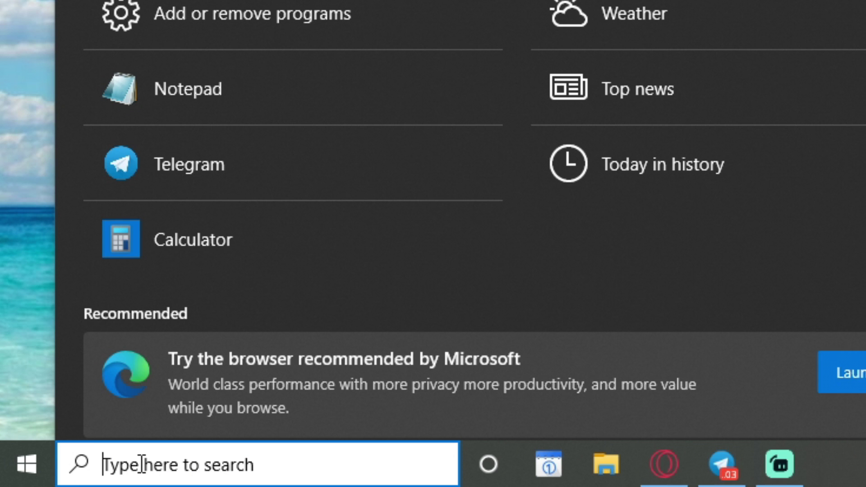
{"action": "type", "text": "gaming"}
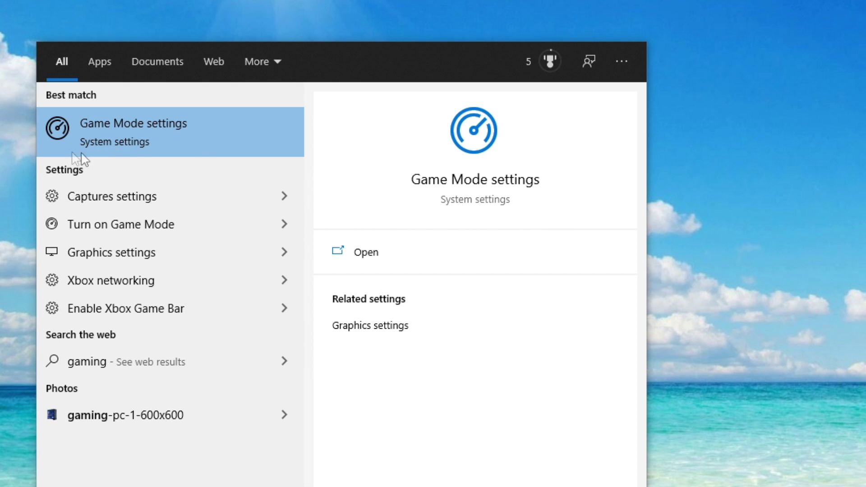
{"action": "left_click", "coordinate": [128, 148]}
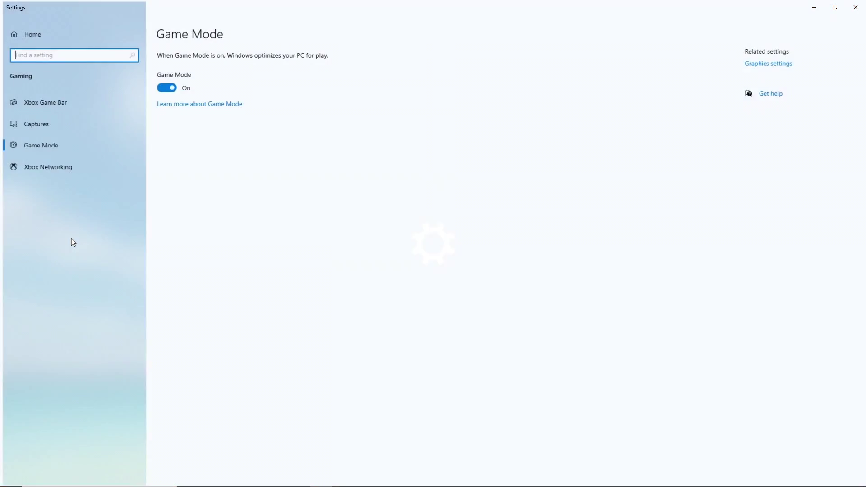
{"action": "left_click", "coordinate": [834, 7]}
{"action": "left_click_drag", "start_coordinate": [219, 8], "coordinate": [232, 72]}
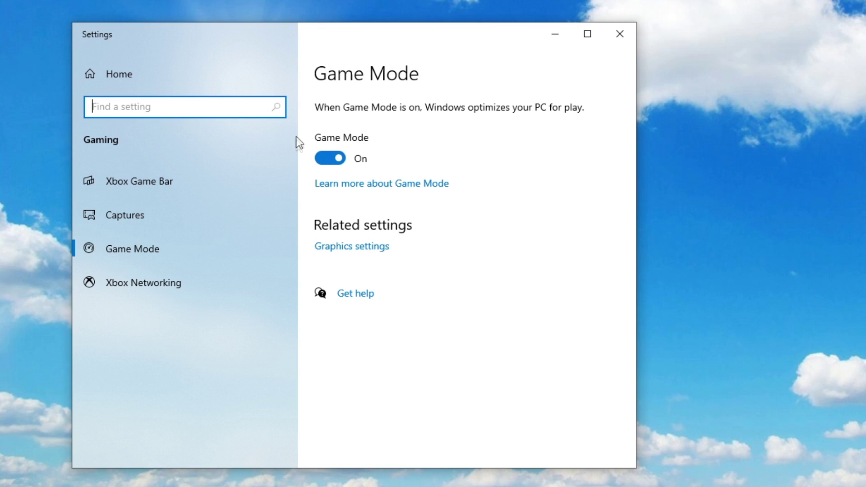
{"action": "left_click", "coordinate": [332, 162]}
{"action": "left_click", "coordinate": [333, 162]}
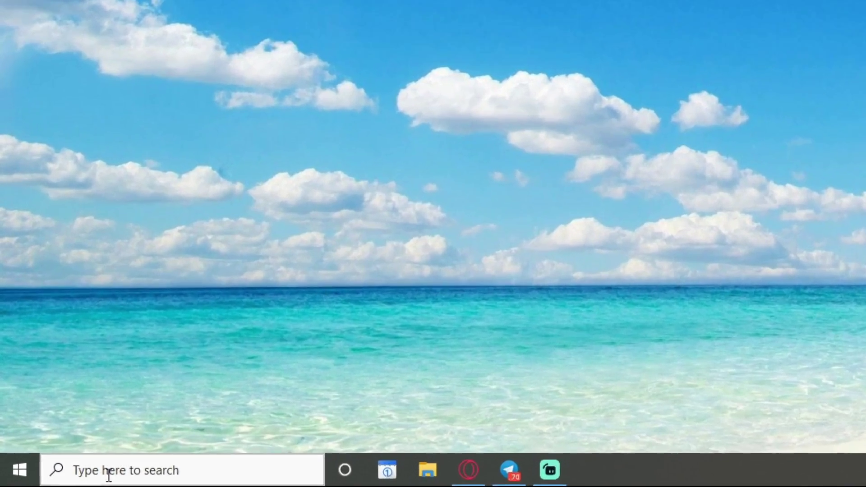
Open Graphics settings from a 'graphics' search
{"action": "left_click", "coordinate": [61, 477]}
{"action": "type", "text": "graphics"}
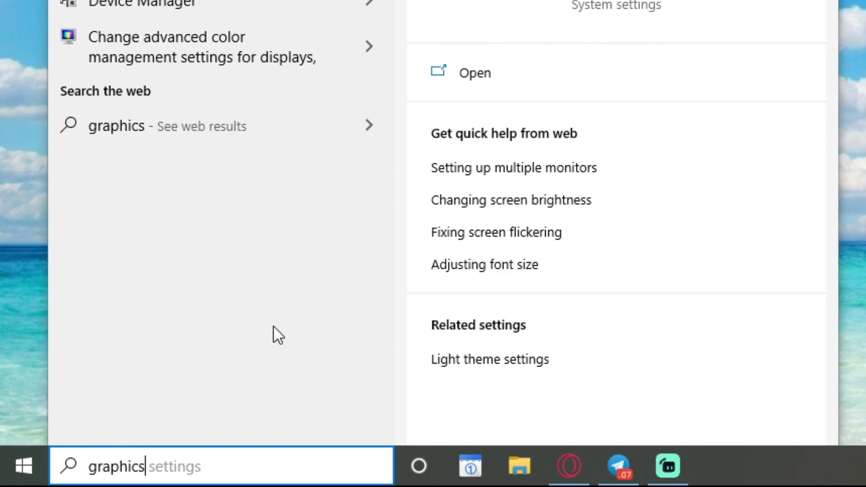
{"action": "key", "text": "Return"}
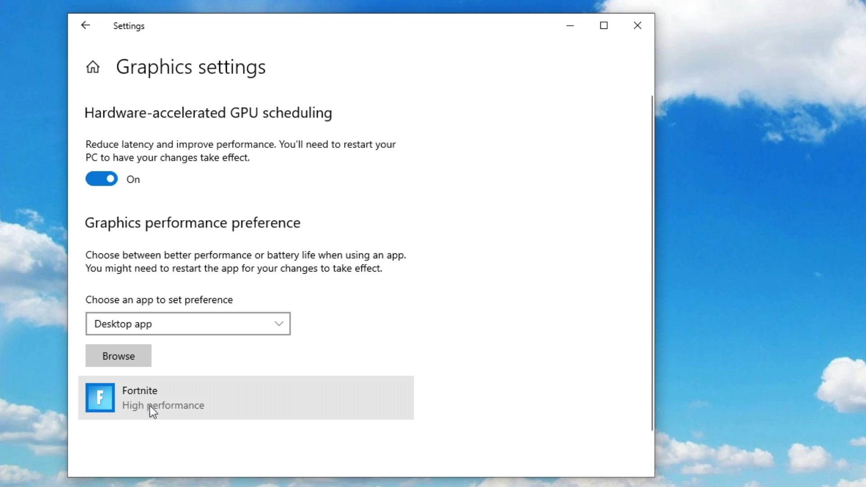
Remove Fortnite's existing graphics preference and begin browsing for an app to add
{"action": "left_click", "coordinate": [163, 397]}
{"action": "scroll", "coordinate": [181, 403], "scroll_direction": "down", "scroll_amount": 3}
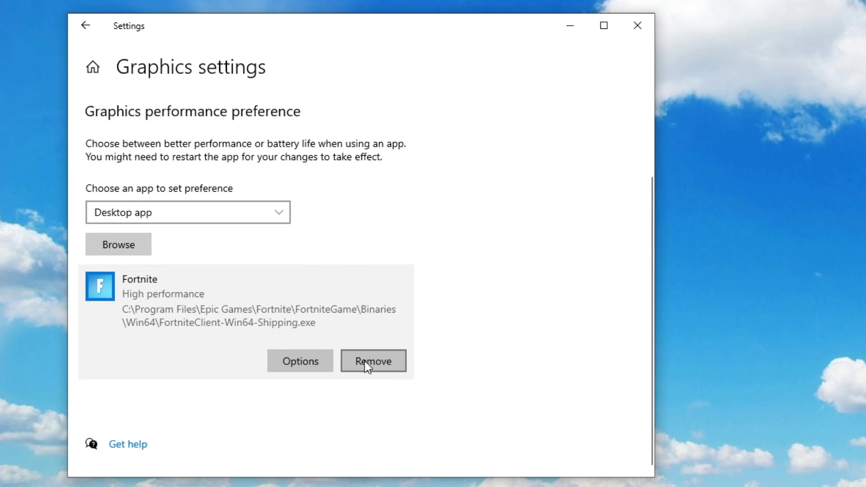
{"action": "left_click", "coordinate": [367, 360]}
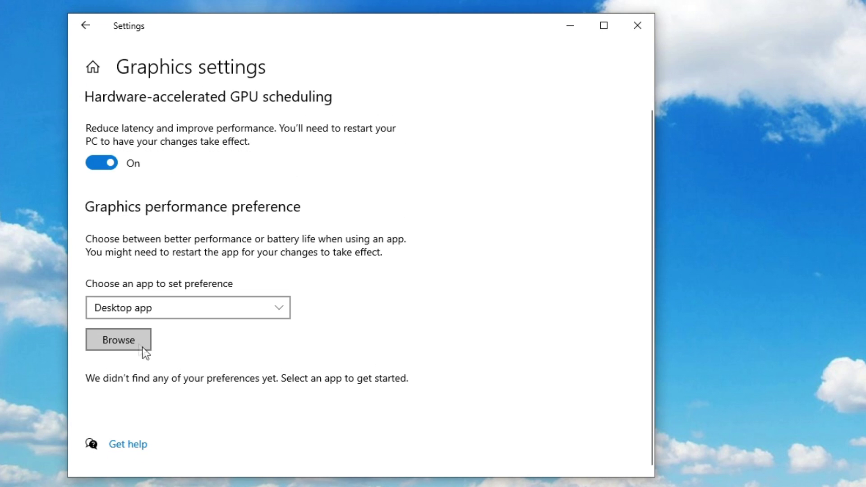
{"action": "left_click", "coordinate": [130, 341]}
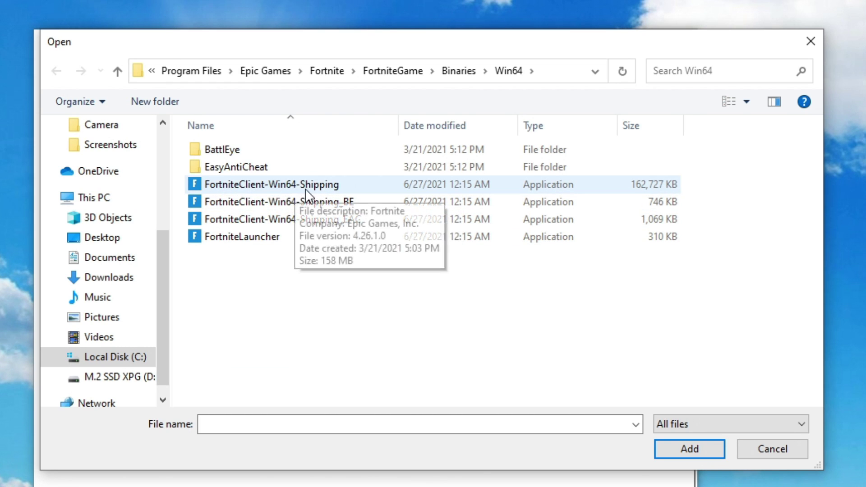
Browse from This PC into C:\Program Files\Epic Games\Fortnite\Engine\Binaries\Win64
{"action": "left_click", "coordinate": [325, 184]}
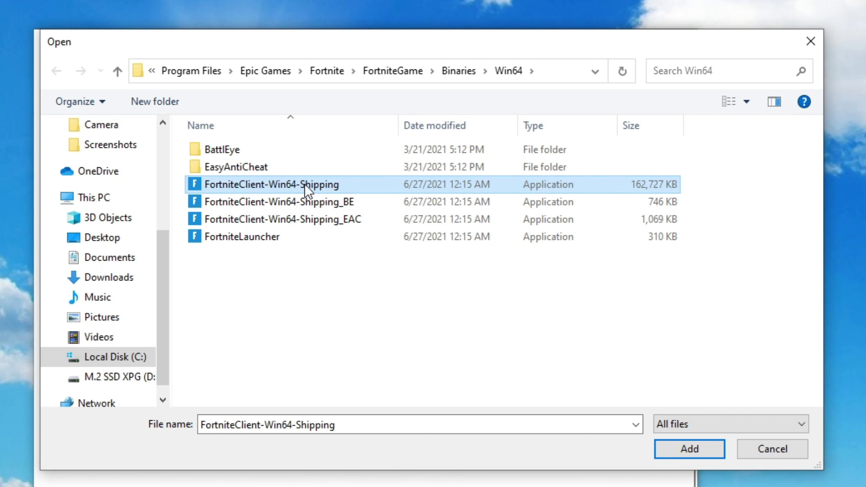
{"action": "left_click", "coordinate": [152, 70]}
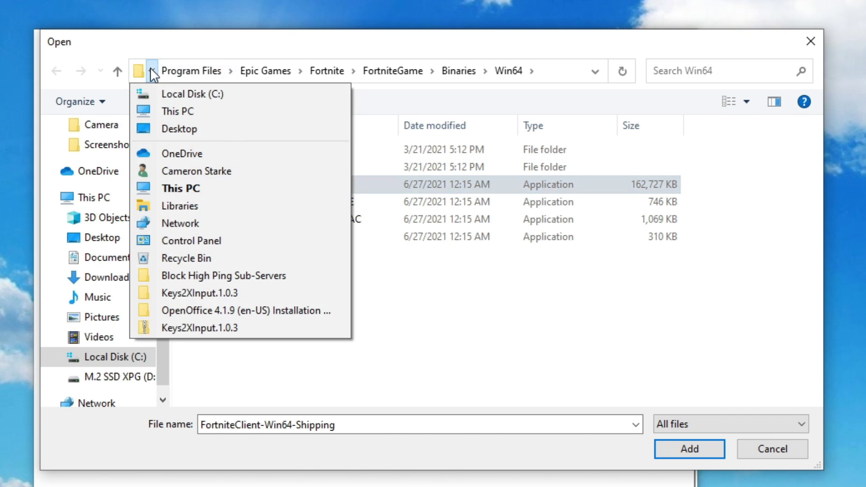
{"action": "left_click", "coordinate": [180, 191]}
{"action": "double_click", "coordinate": [267, 325]}
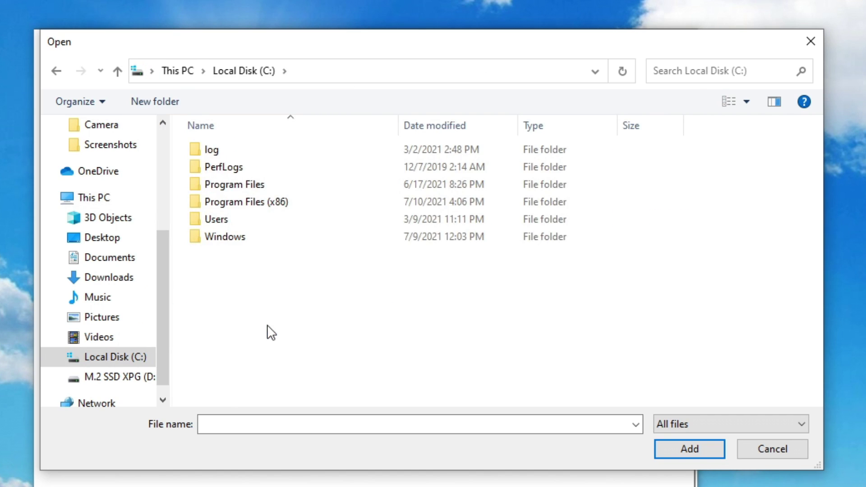
{"action": "double_click", "coordinate": [235, 185]}
{"action": "double_click", "coordinate": [231, 185]}
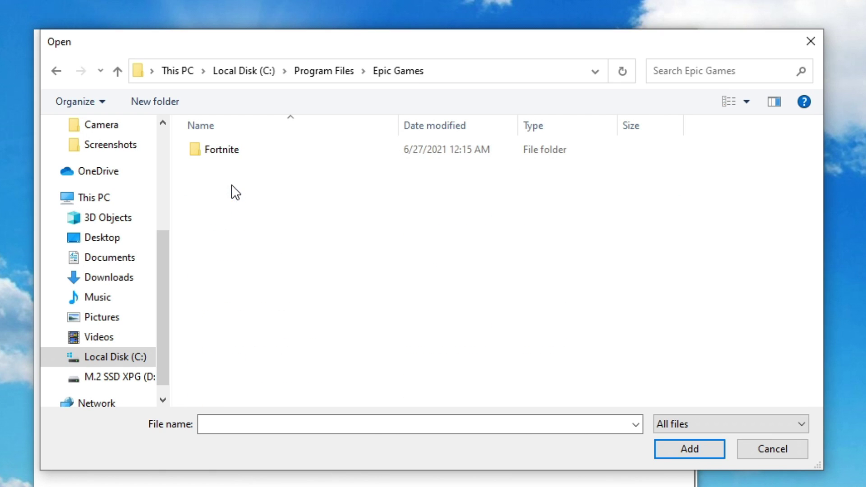
{"action": "double_click", "coordinate": [222, 151]}
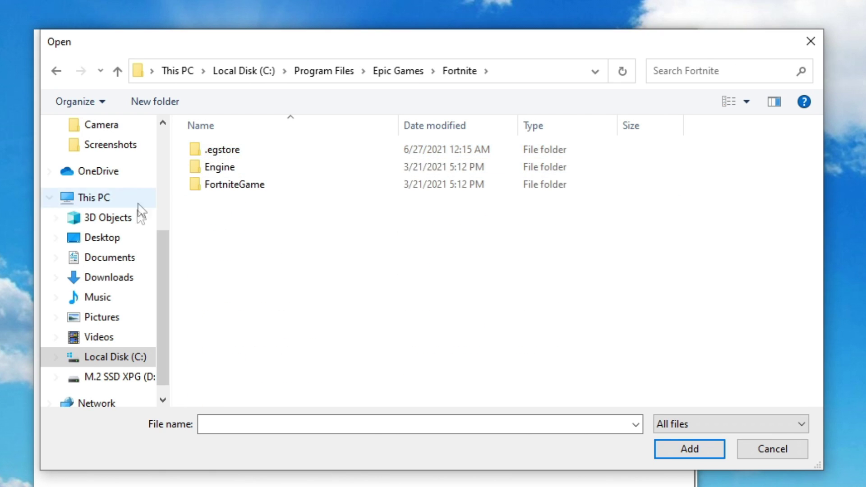
{"action": "double_click", "coordinate": [225, 172]}
{"action": "double_click", "coordinate": [224, 150]}
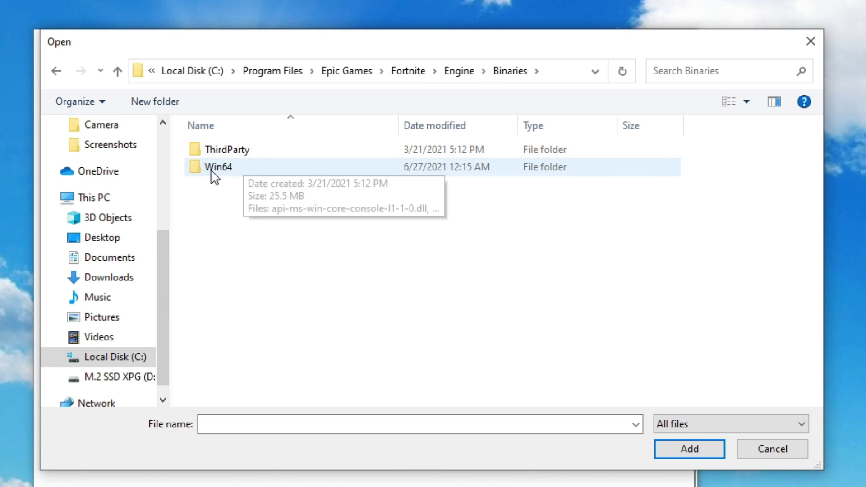
{"action": "double_click", "coordinate": [223, 170]}
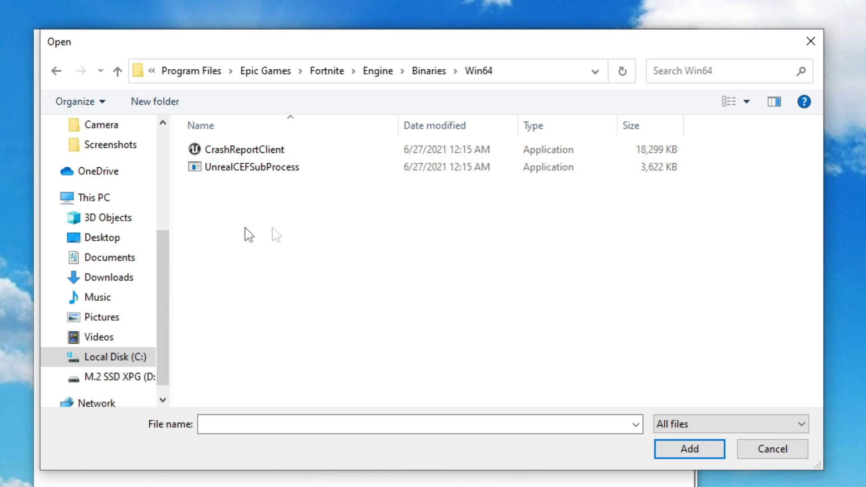
Go to FortniteGame\Binaries\Win64 instead and select FortniteClient-Win64-Shipping
{"action": "left_click", "coordinate": [57, 72]}
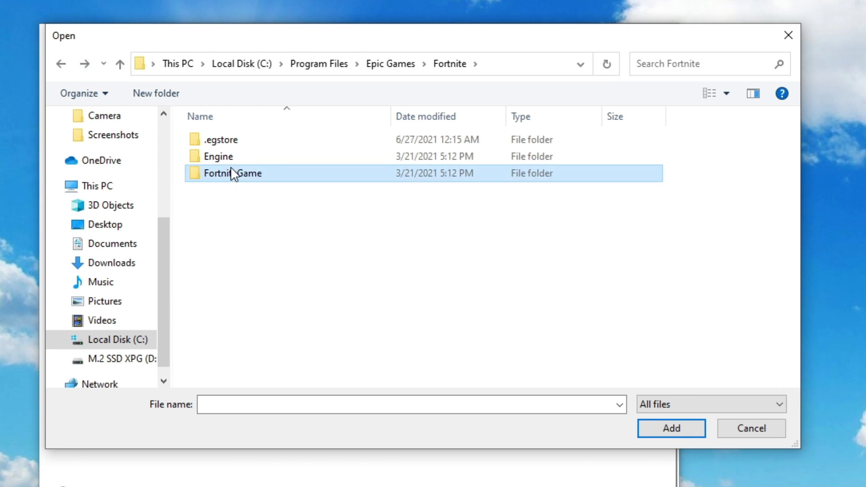
{"action": "double_click", "coordinate": [232, 172]}
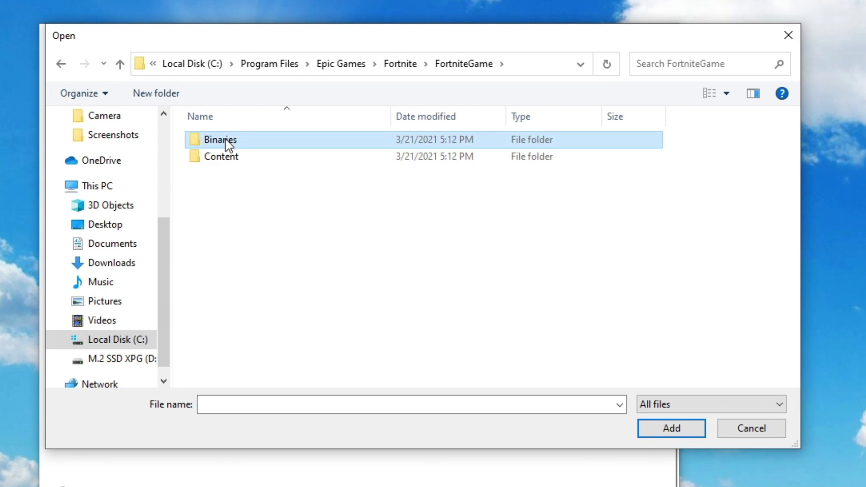
{"action": "double_click", "coordinate": [228, 141]}
{"action": "double_click", "coordinate": [228, 158]}
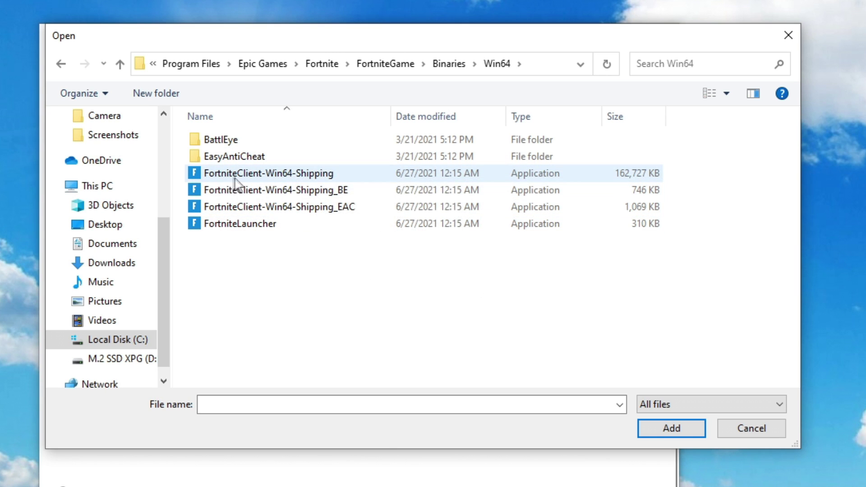
{"action": "left_click", "coordinate": [291, 174]}
Add FortniteClient-Win64-Shipping.exe and save its graphics preference as High performance
{"action": "left_click", "coordinate": [676, 429]}
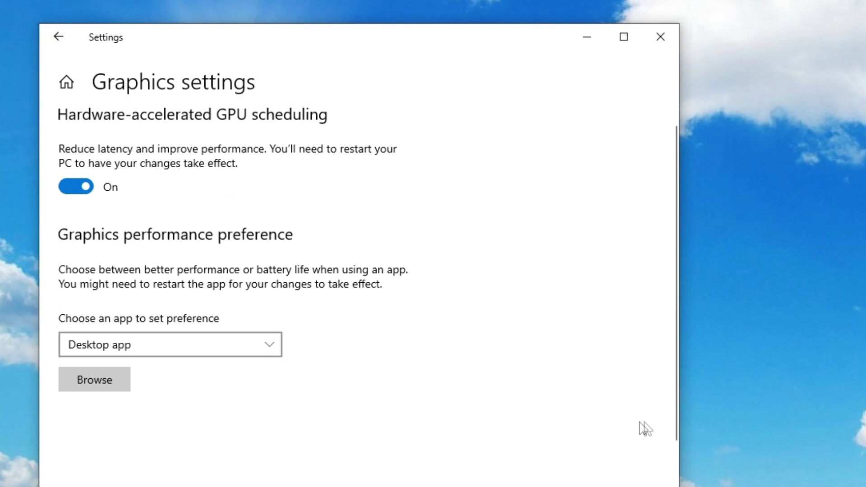
{"action": "left_click", "coordinate": [266, 379]}
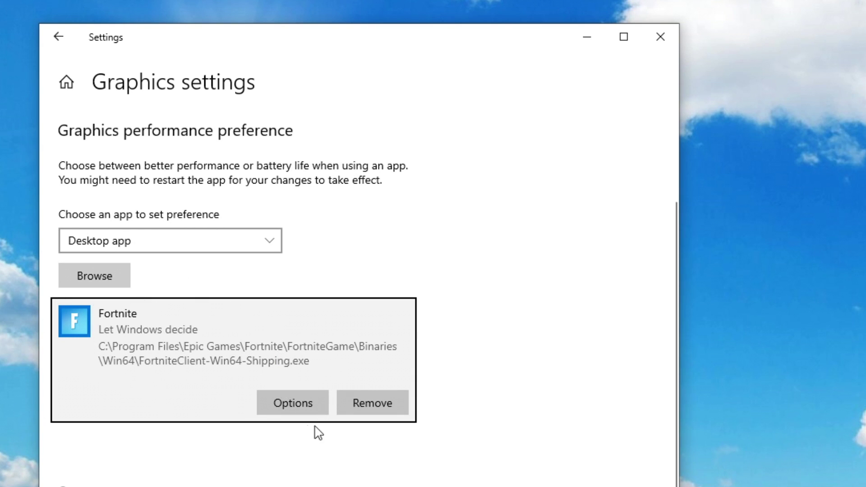
{"action": "left_click", "coordinate": [298, 411]}
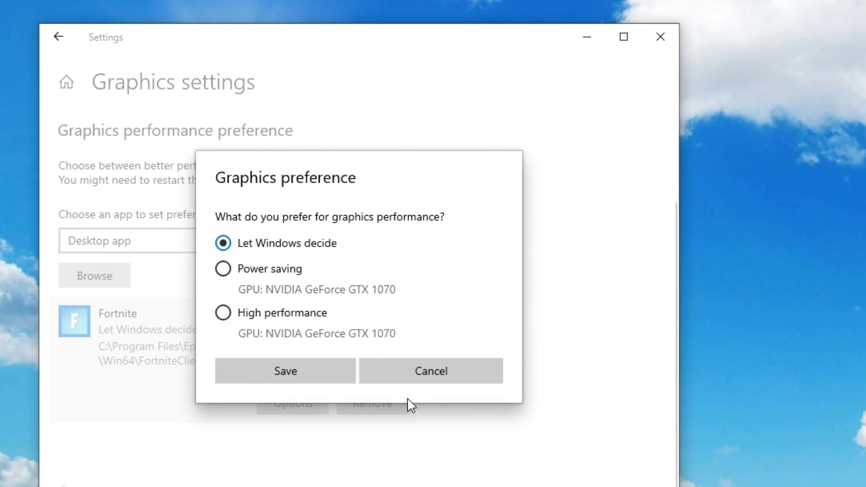
{"action": "left_click", "coordinate": [221, 317]}
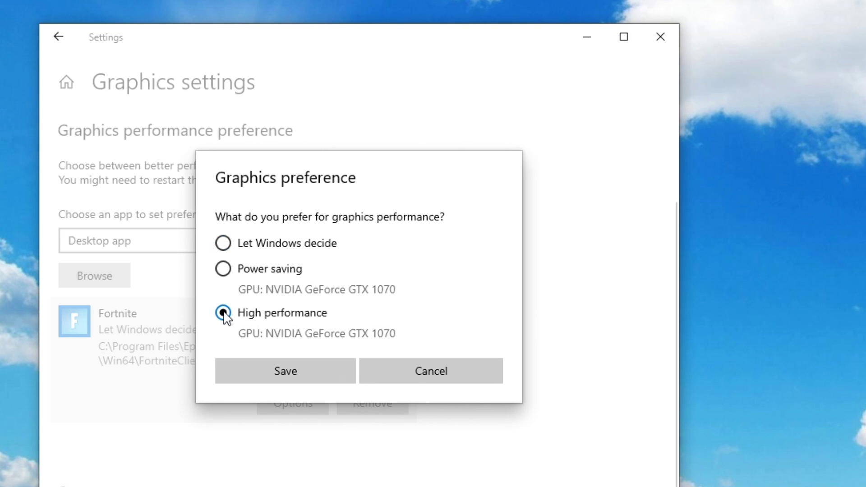
{"action": "left_click", "coordinate": [276, 370]}
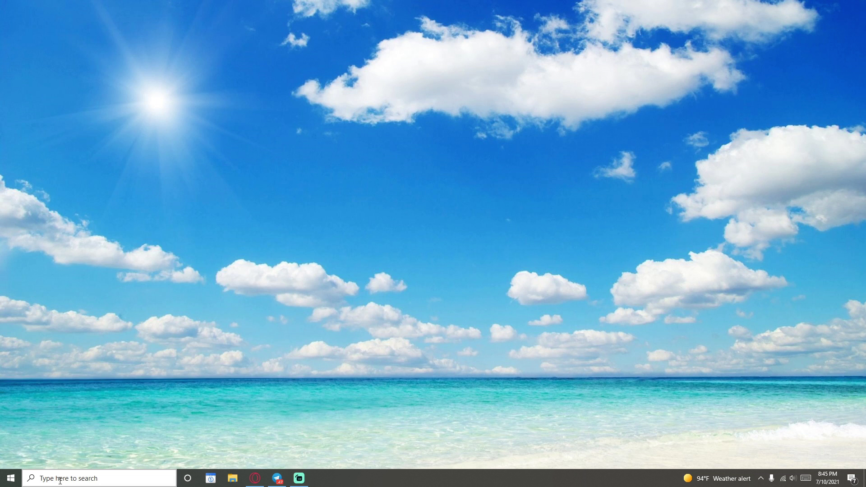
Open Apps & features from a 'grams' search and uninstall Game Fire along with its preferences
{"action": "left_click", "coordinate": [59, 479]}
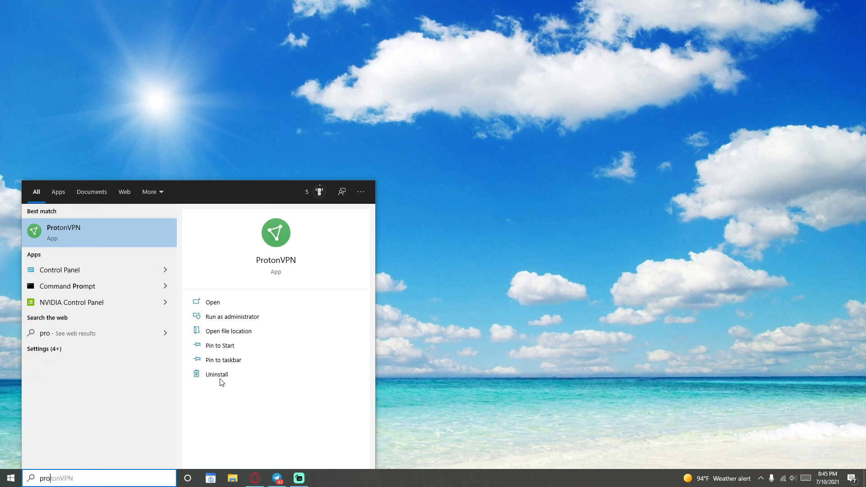
{"action": "type", "text": "grams"}
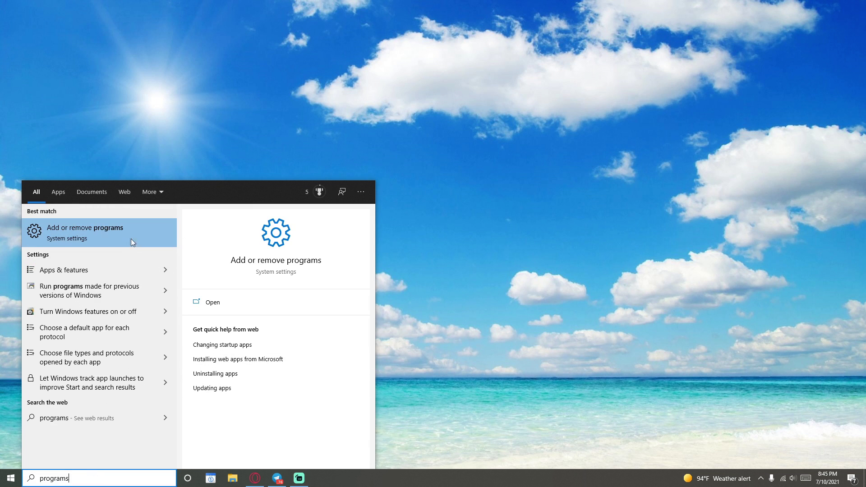
{"action": "left_click", "coordinate": [88, 236]}
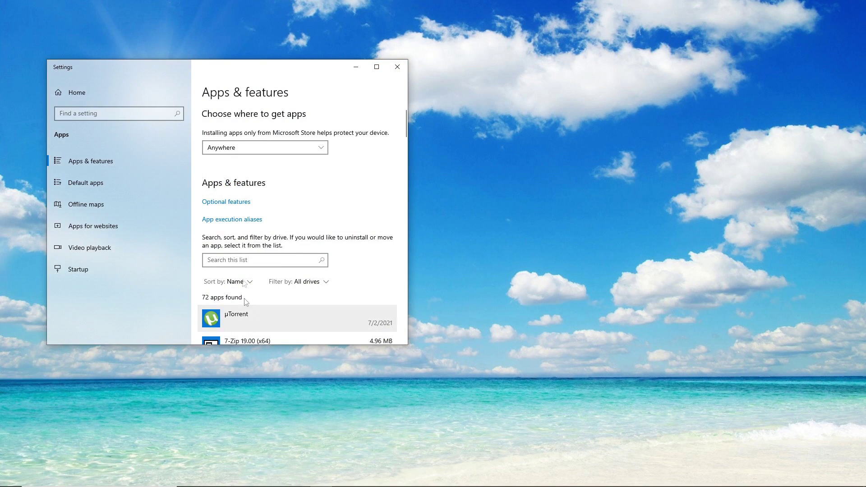
{"action": "scroll", "coordinate": [235, 180], "scroll_direction": "down", "scroll_amount": 5}
{"action": "scroll", "coordinate": [288, 262], "scroll_direction": "down", "scroll_amount": 3}
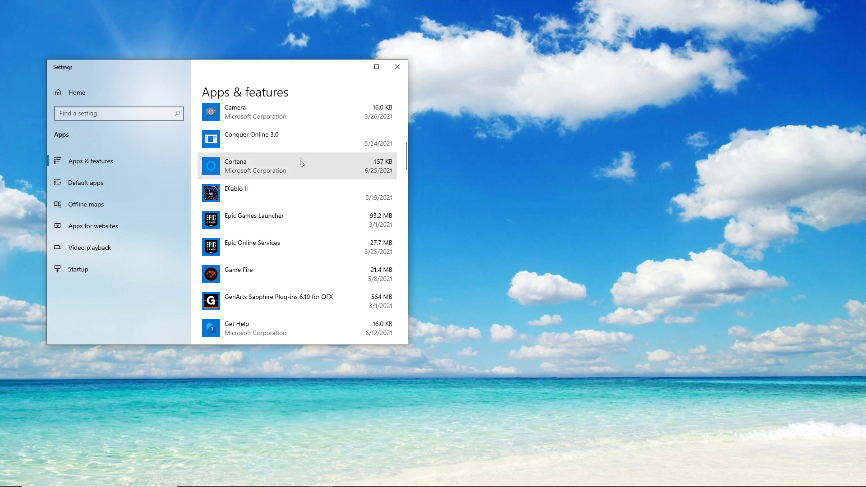
{"action": "left_click", "coordinate": [224, 283]}
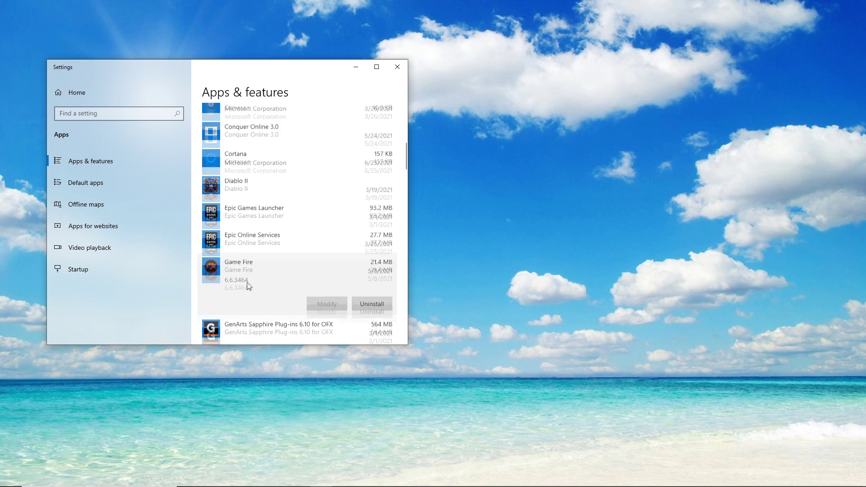
{"action": "left_click", "coordinate": [365, 269]}
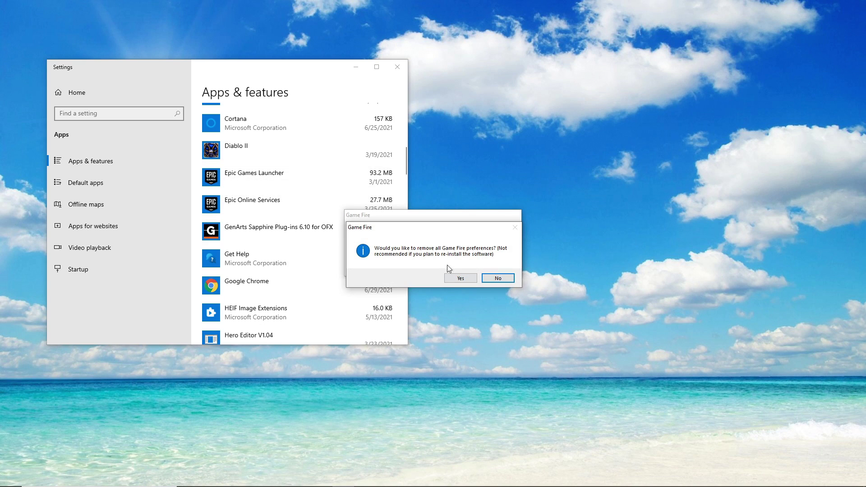
{"action": "left_click", "coordinate": [460, 278]}
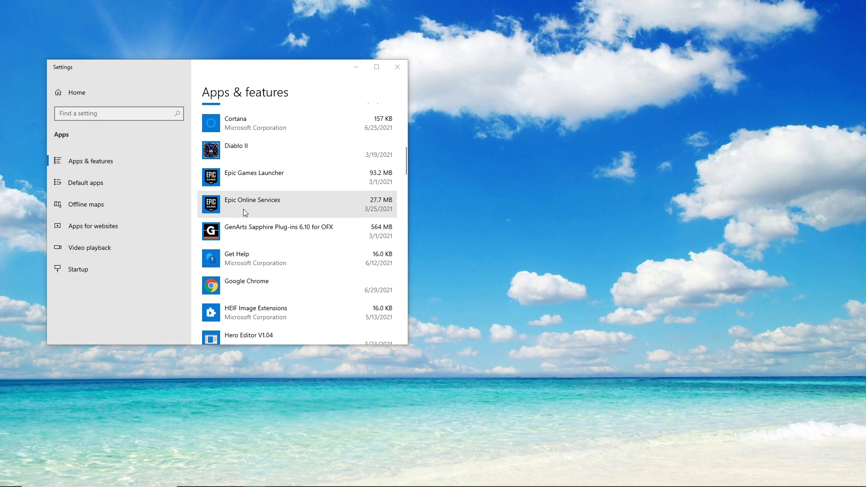
Look through the remaining apps and start uninstalling Smart Game Booster 5.2
{"action": "scroll", "coordinate": [262, 248], "scroll_direction": "down", "scroll_amount": 5}
{"action": "scroll", "coordinate": [315, 316], "scroll_direction": "up", "scroll_amount": 8}
{"action": "scroll", "coordinate": [319, 320], "scroll_direction": "down", "scroll_amount": 5}
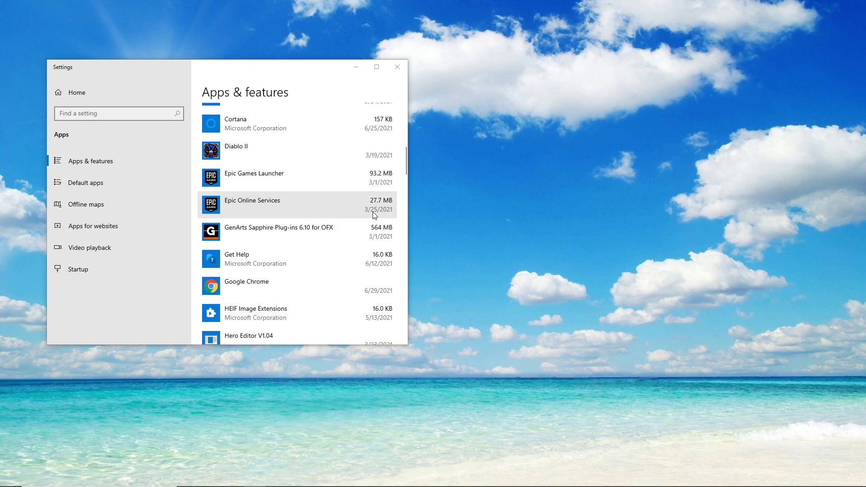
{"action": "left_click", "coordinate": [257, 262]}
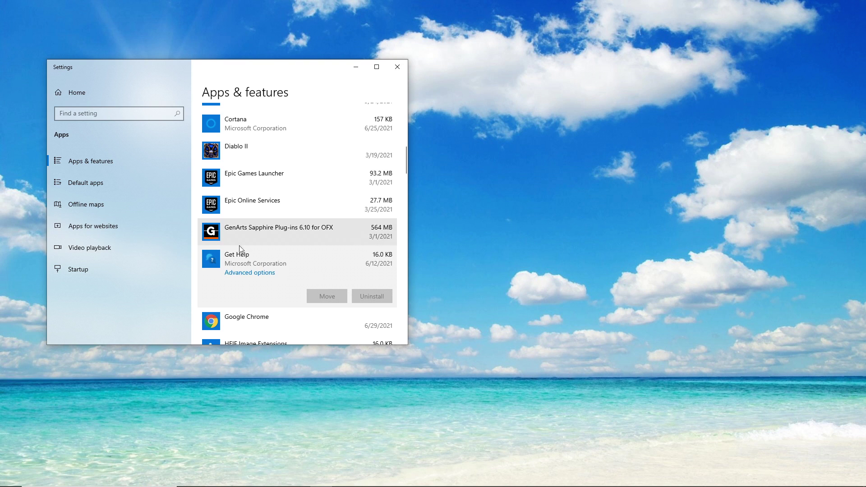
{"action": "scroll", "coordinate": [232, 313], "scroll_direction": "down", "scroll_amount": 3}
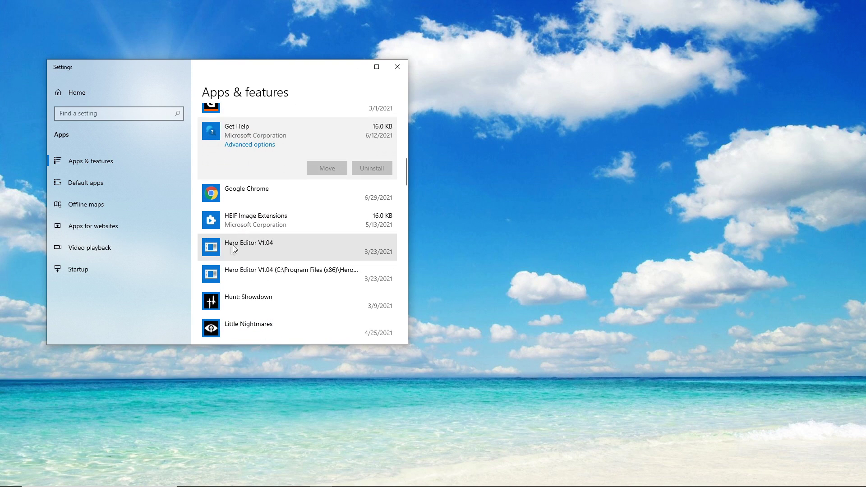
{"action": "scroll", "coordinate": [241, 243], "scroll_direction": "up", "scroll_amount": 2}
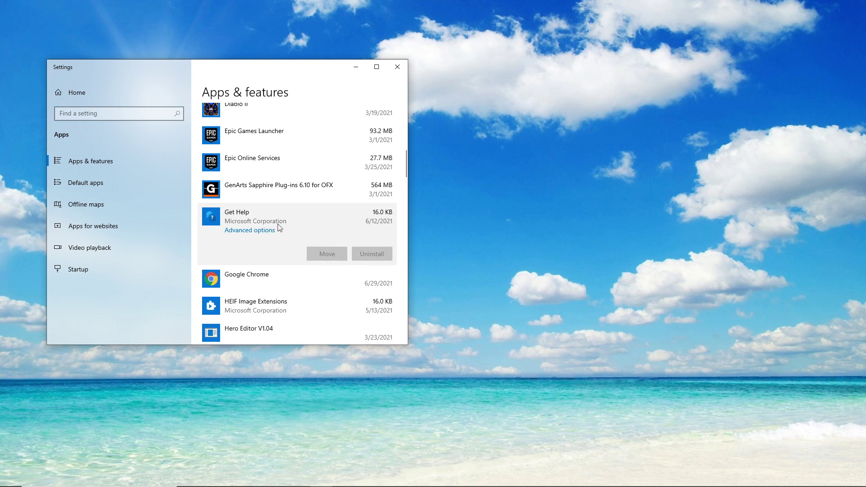
{"action": "scroll", "coordinate": [238, 245], "scroll_direction": "down", "scroll_amount": 12}
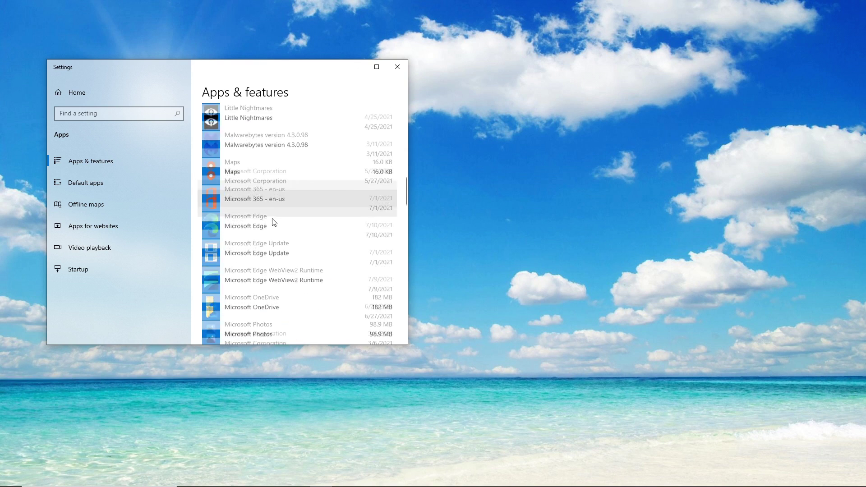
{"action": "scroll", "coordinate": [268, 210], "scroll_direction": "down", "scroll_amount": 20}
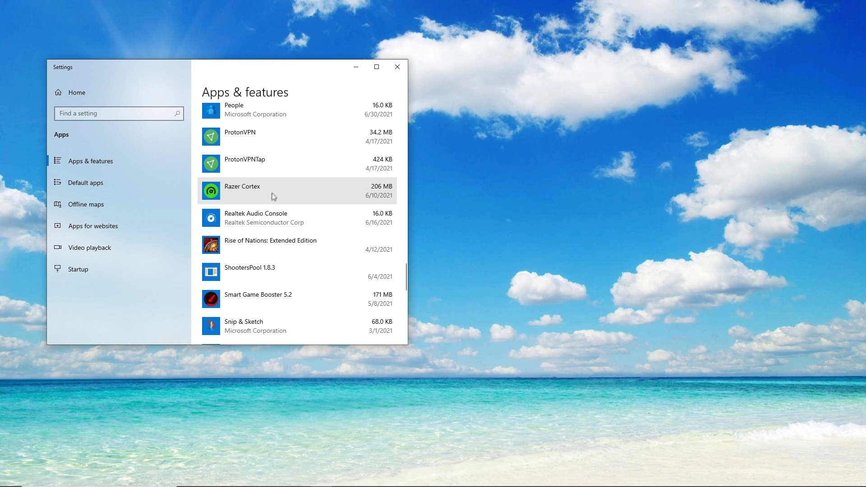
{"action": "scroll", "coordinate": [319, 242], "scroll_direction": "down", "scroll_amount": 3}
{"action": "left_click", "coordinate": [296, 229]}
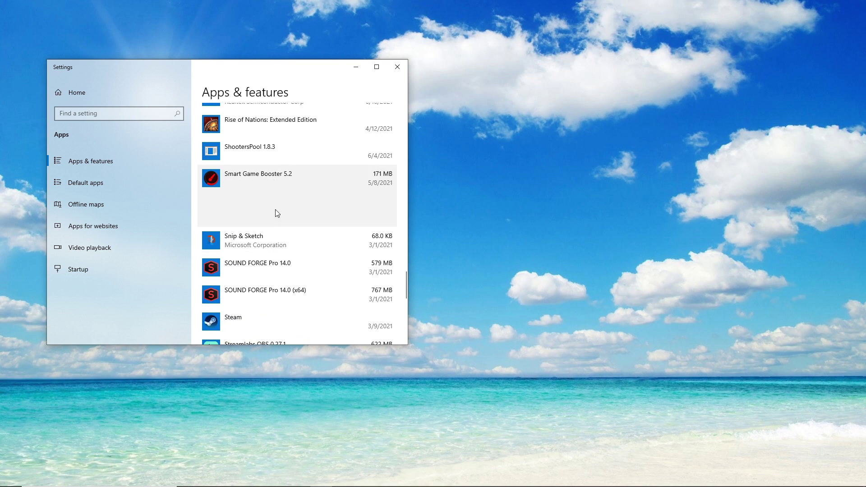
{"action": "left_click", "coordinate": [365, 215]}
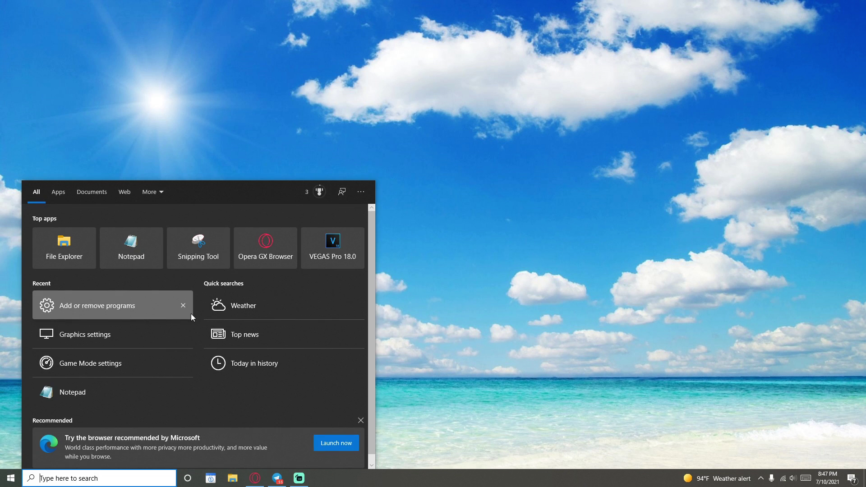
Open Power & sleep settings from a 'power' search and scroll down the page
{"action": "type", "text": "power"}
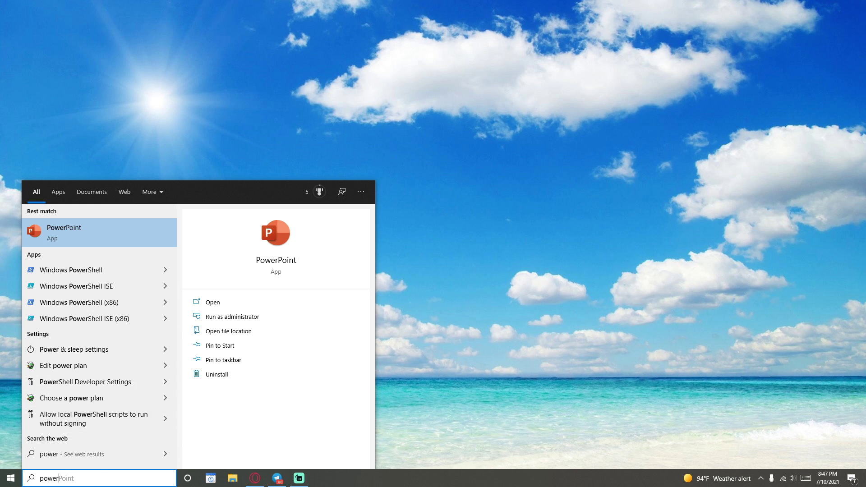
{"action": "left_click", "coordinate": [71, 350]}
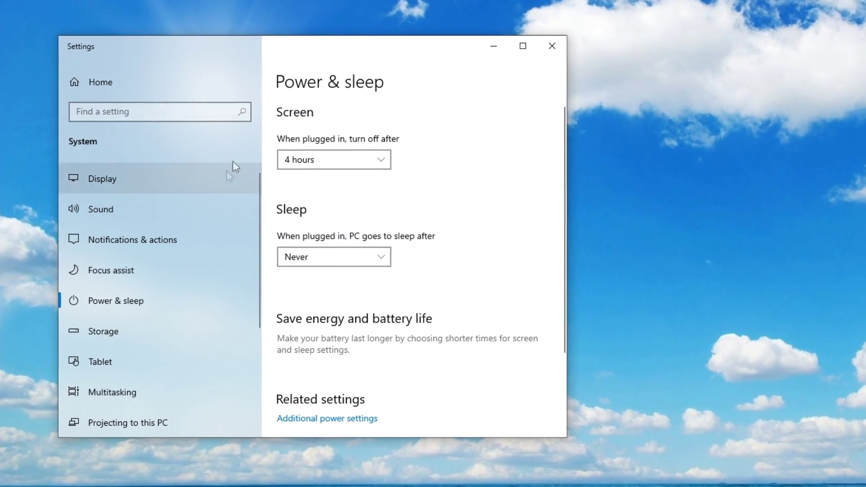
{"action": "scroll", "coordinate": [373, 328], "scroll_direction": "down", "scroll_amount": 3}
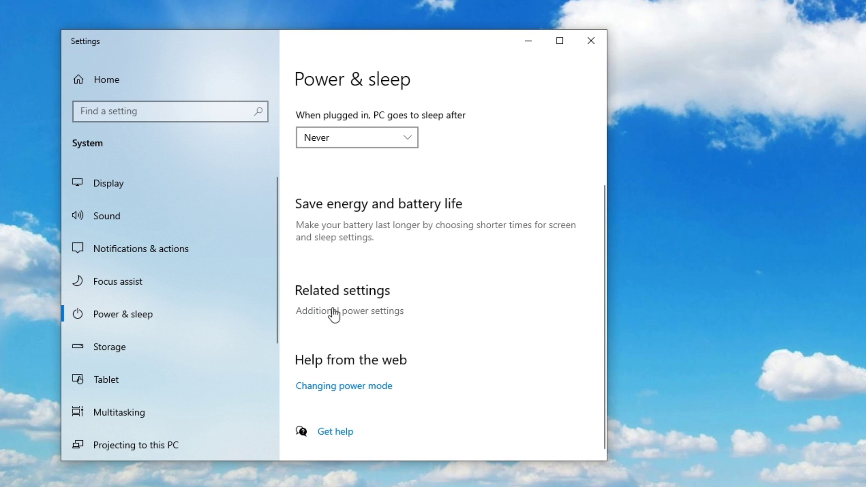
Open Additional power settings and confirm High performance is the selected power plan
{"action": "left_click", "coordinate": [332, 311]}
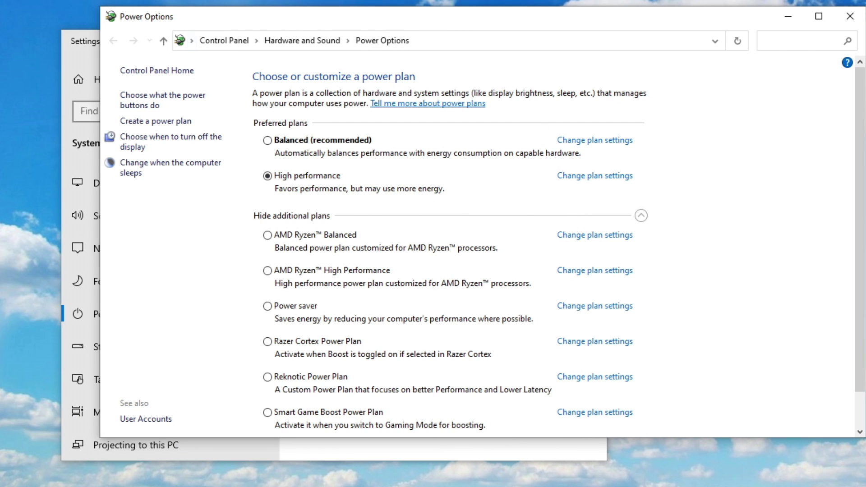
{"action": "scroll", "coordinate": [351, 205], "scroll_direction": "down", "scroll_amount": 2}
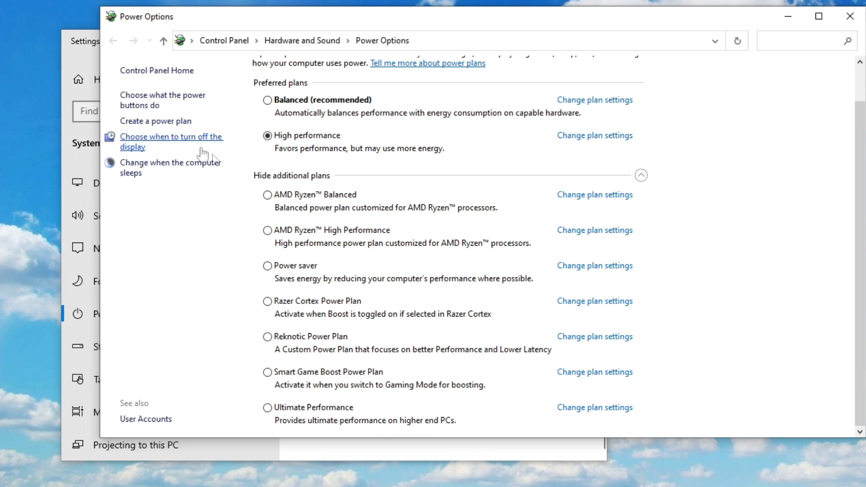
{"action": "scroll", "coordinate": [301, 198], "scroll_direction": "up", "scroll_amount": 1}
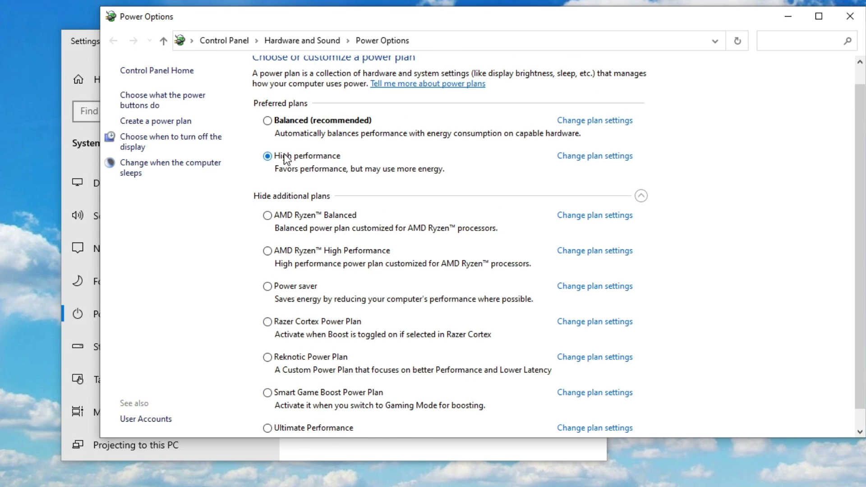
{"action": "scroll", "coordinate": [347, 177], "scroll_direction": "down", "scroll_amount": 1}
{"action": "scroll", "coordinate": [338, 172], "scroll_direction": "up", "scroll_amount": 2}
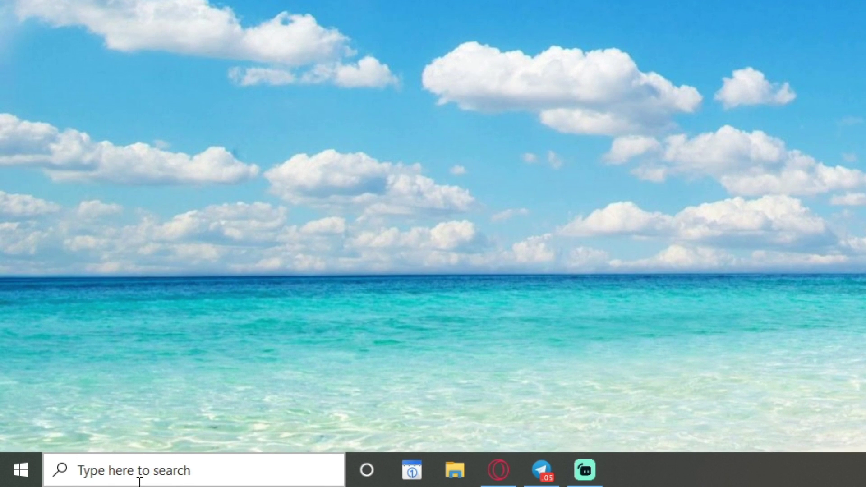
{"action": "left_click", "coordinate": [120, 473]}
Launch Disk Cleanup from a 'disk' search and scan drive C:
{"action": "type", "text": "di"}
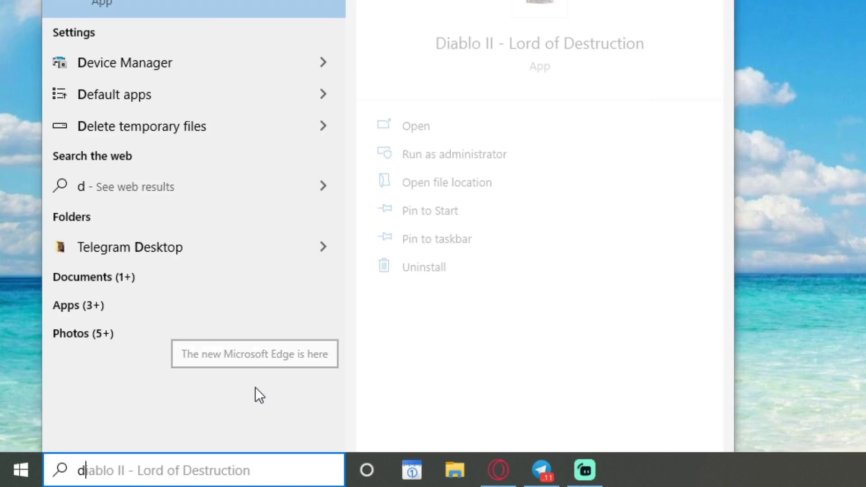
{"action": "type", "text": "sk"}
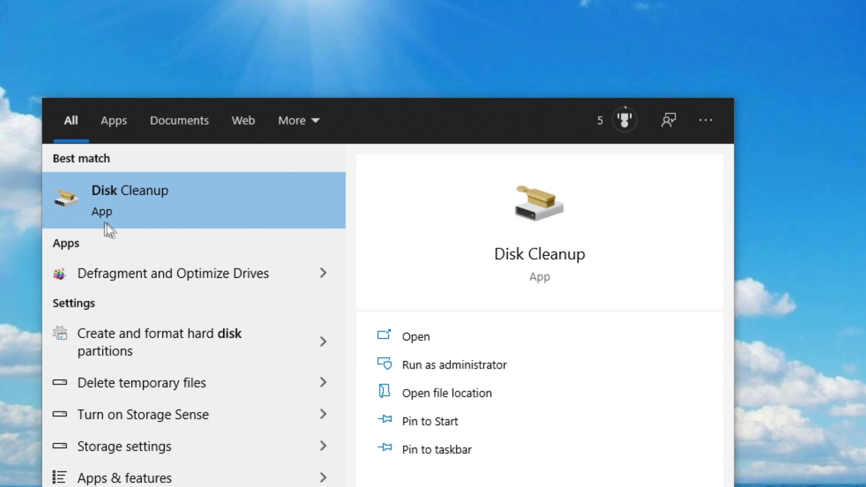
{"action": "left_click", "coordinate": [153, 209]}
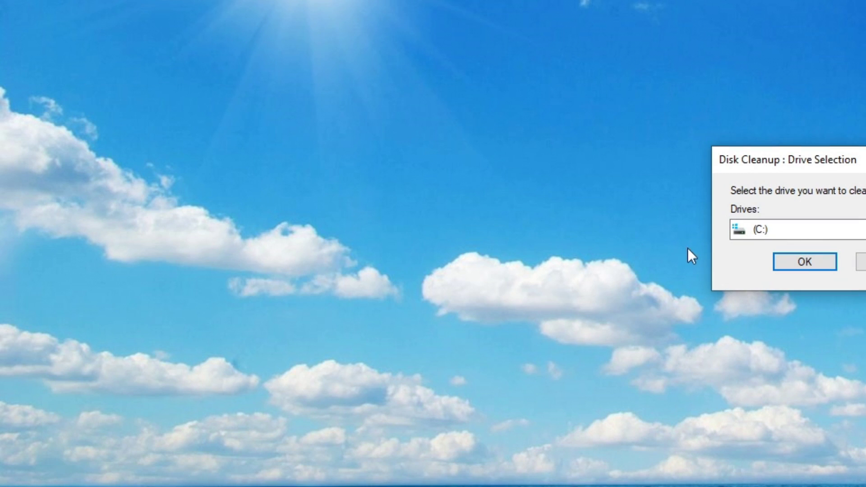
{"action": "left_click_drag", "start_coordinate": [831, 158], "coordinate": [492, 155]}
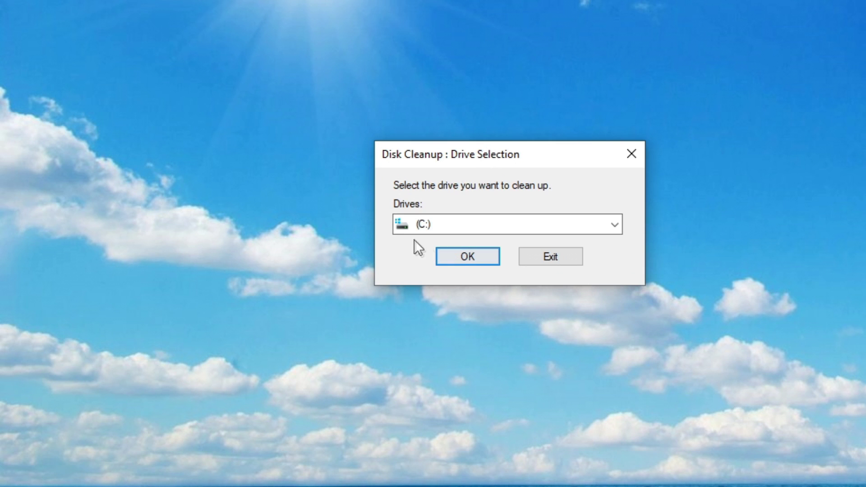
{"action": "left_click", "coordinate": [488, 224]}
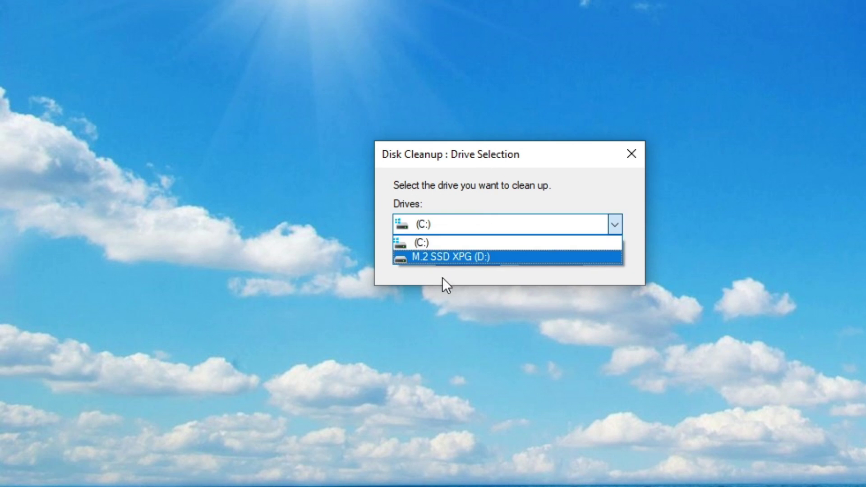
{"action": "left_click", "coordinate": [412, 244]}
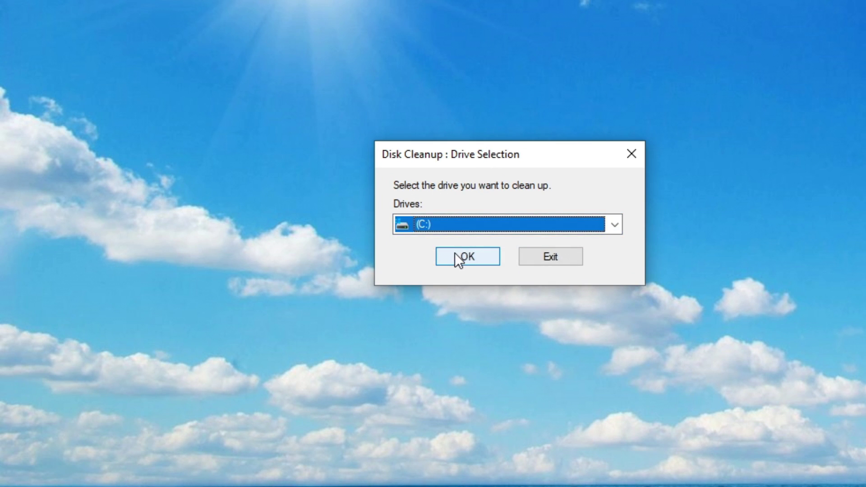
{"action": "left_click", "coordinate": [455, 253]}
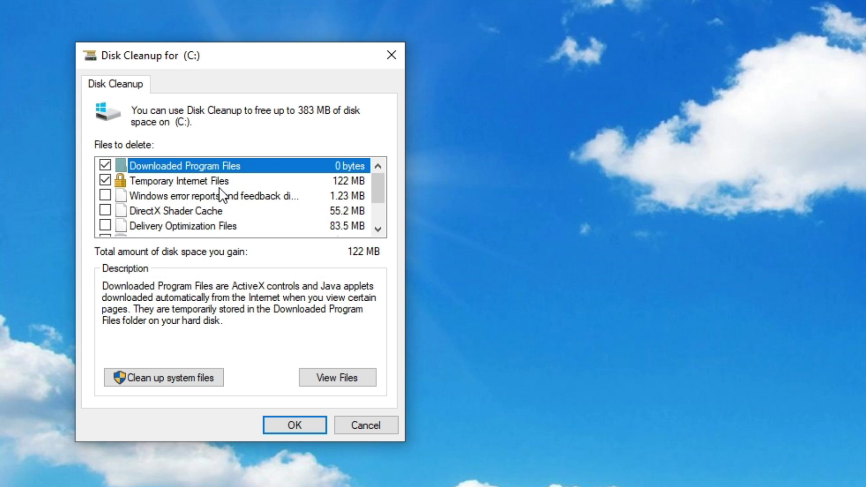
Review the cleanup items, keeping Downloaded Program Files checked, then choose Clean up system files
{"action": "left_click", "coordinate": [105, 165]}
{"action": "left_click", "coordinate": [105, 165]}
{"action": "scroll", "coordinate": [177, 208], "scroll_direction": "down", "scroll_amount": 1}
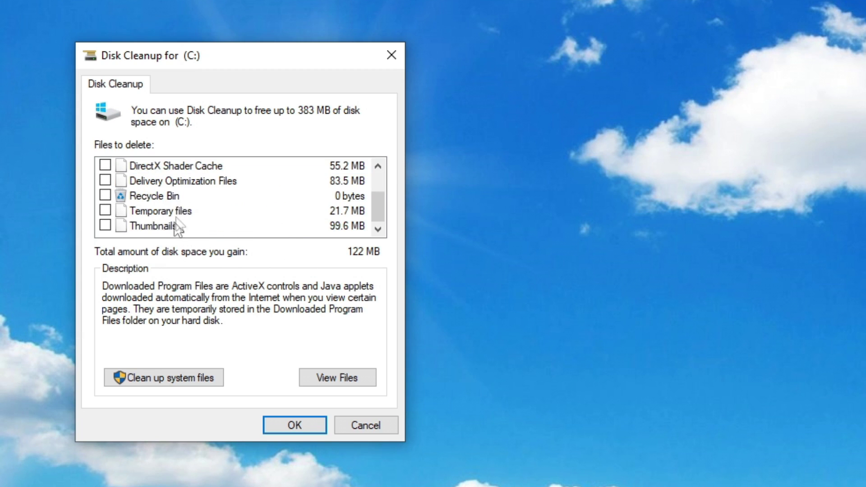
{"action": "scroll", "coordinate": [178, 225], "scroll_direction": "up", "scroll_amount": 1}
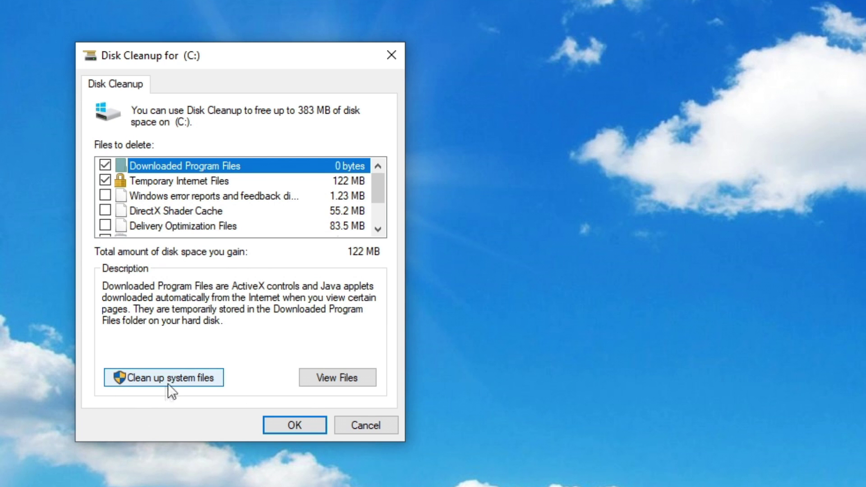
{"action": "left_click", "coordinate": [158, 377]}
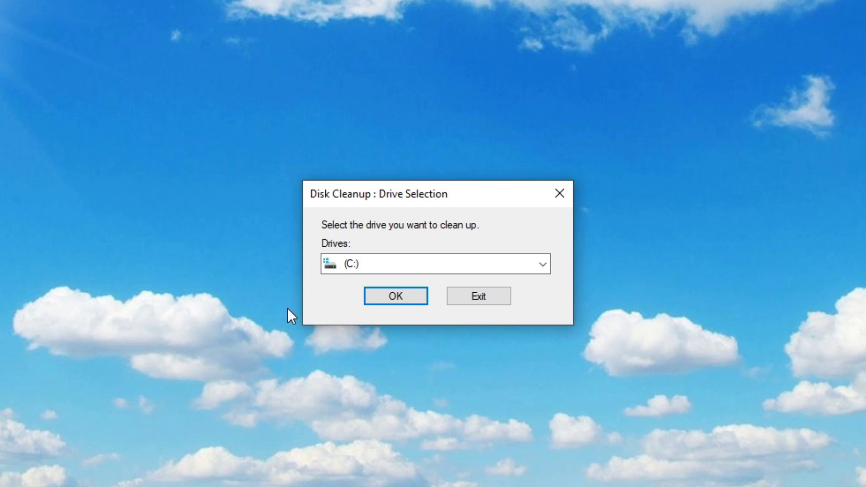
Confirm drive (C:) for the system-files scan
{"action": "left_click", "coordinate": [394, 298]}
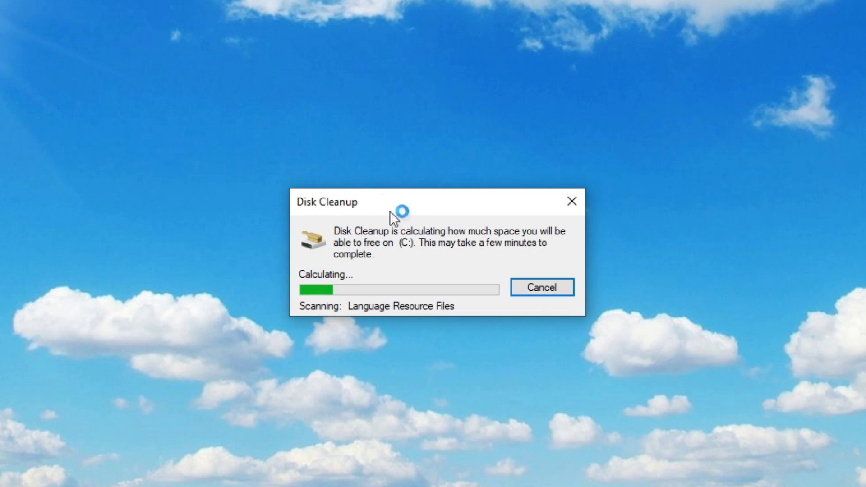